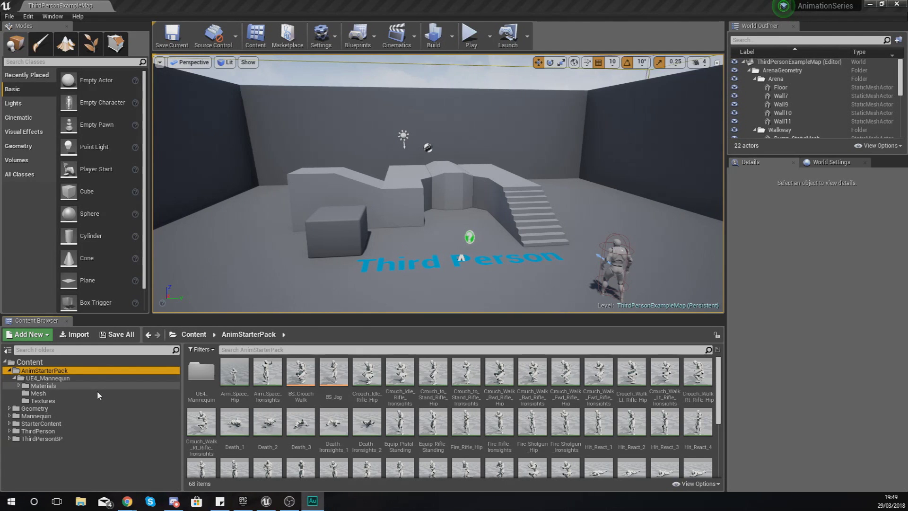
- Browse to AnimStarterPack/UE4_Mannequin/Mesh to show SK_Mannequin, its PhysicsAsset and UE4_Mannequin_Skeleton
click(97, 393)
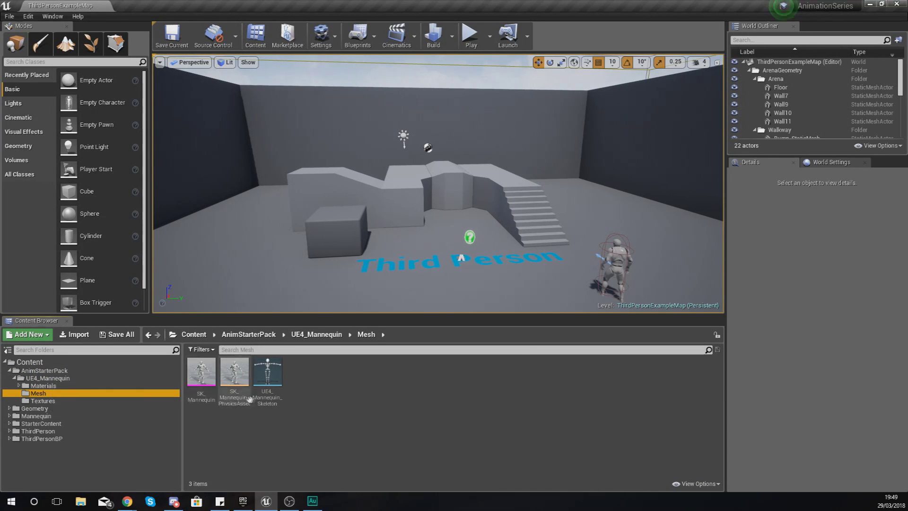
- Open UE4_Mannequin_Skeleton from the Mesh folder in the Skeleton editor
double_click(265, 385)
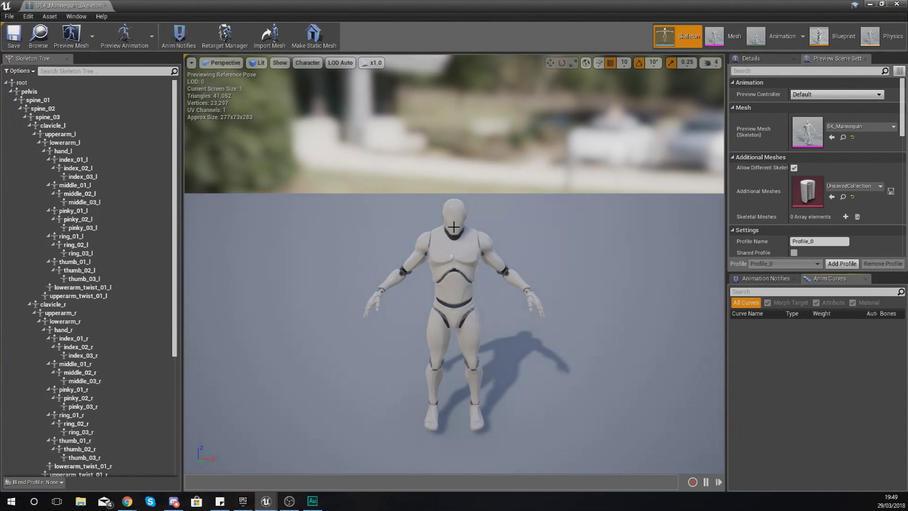
drag(521, 267, 521, 267)
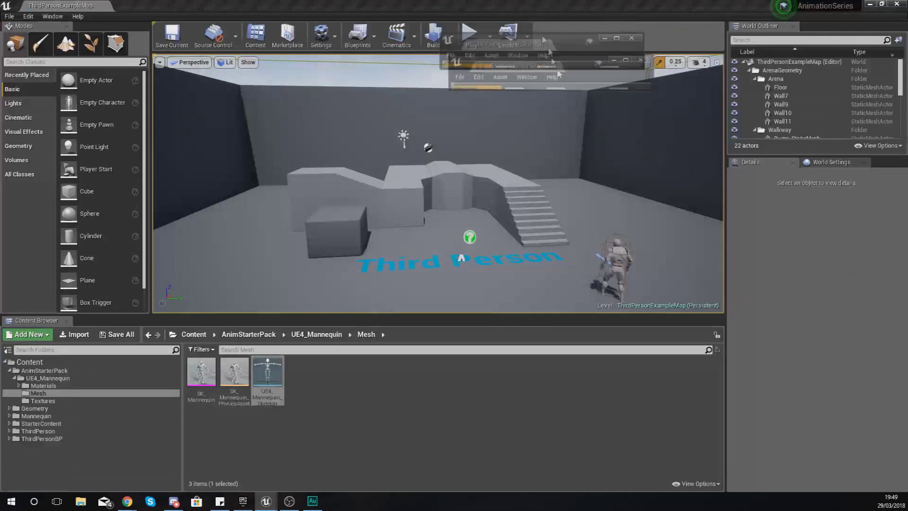
double_click(267, 371)
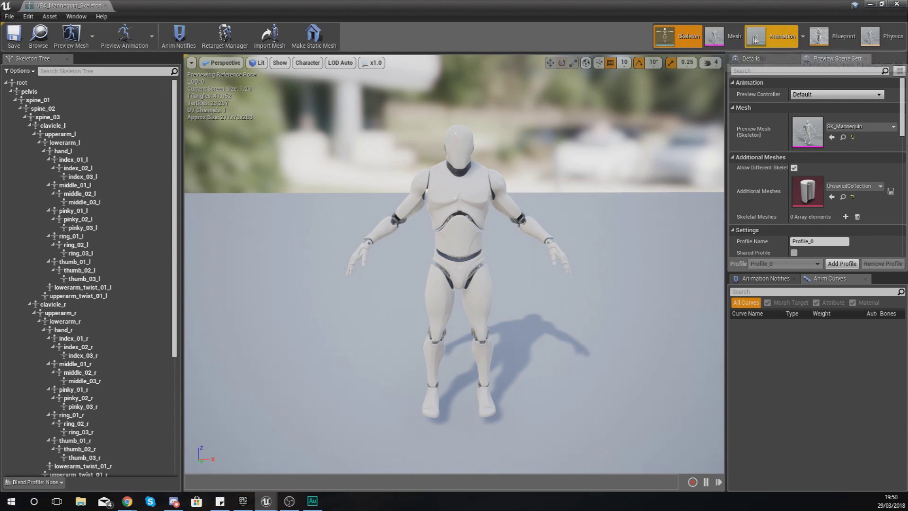
- Open SK_Mannequin, Aim_Space_Hip and UE4ASP_HeroTPP_AnimBlueprint, then return to the Skeleton editor
click(721, 38)
click(775, 37)
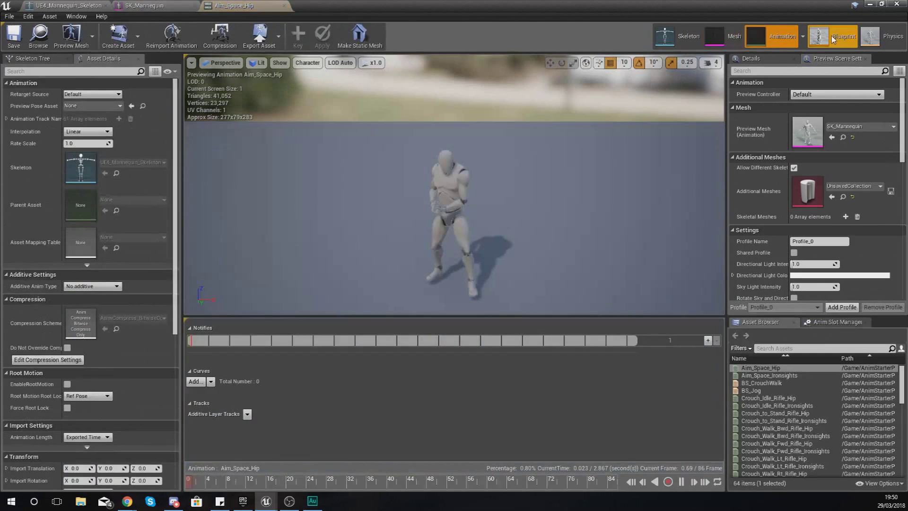
click(833, 39)
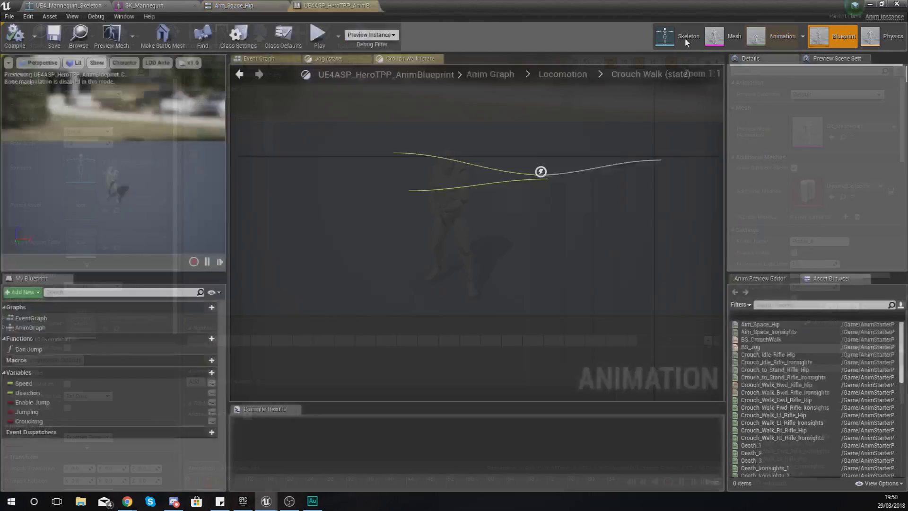
click(684, 40)
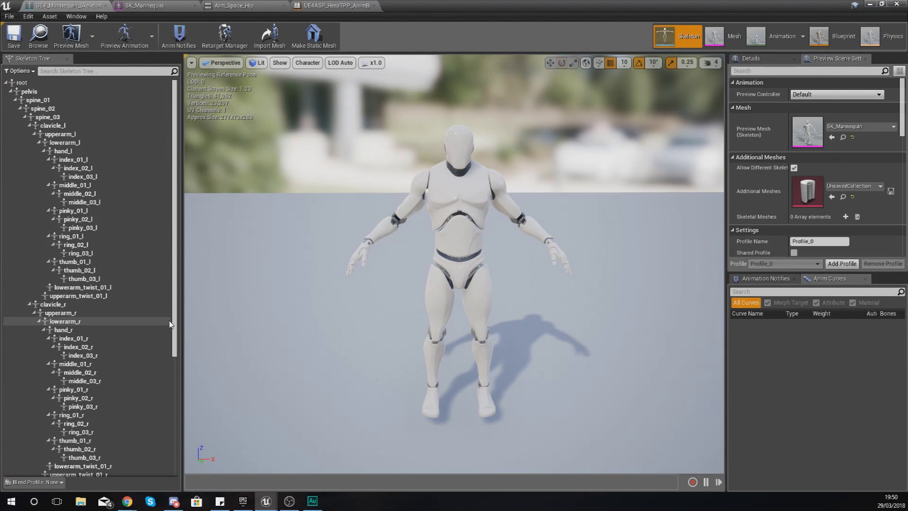
- Select spine_01, lowerarm_l, hand_l, pelvis and thigh_l in turn, ending on lowerarm_l
click(464, 244)
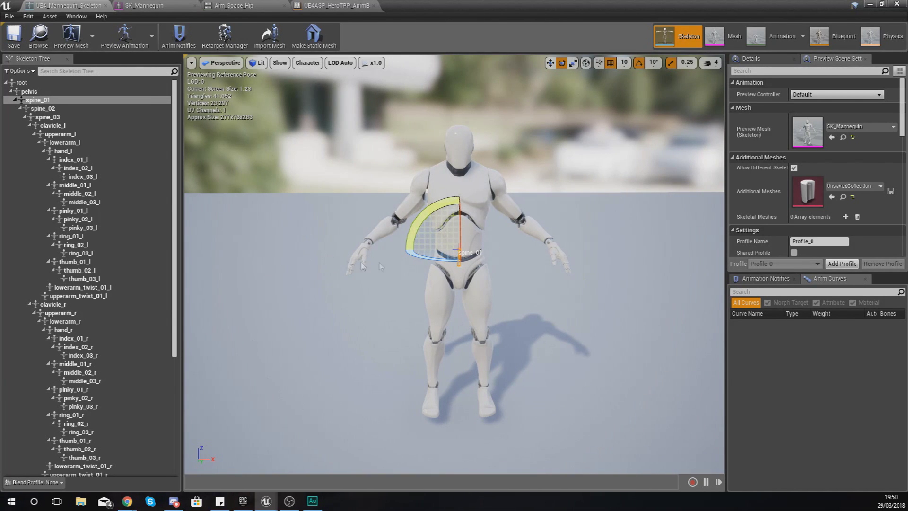
drag(363, 266, 489, 238)
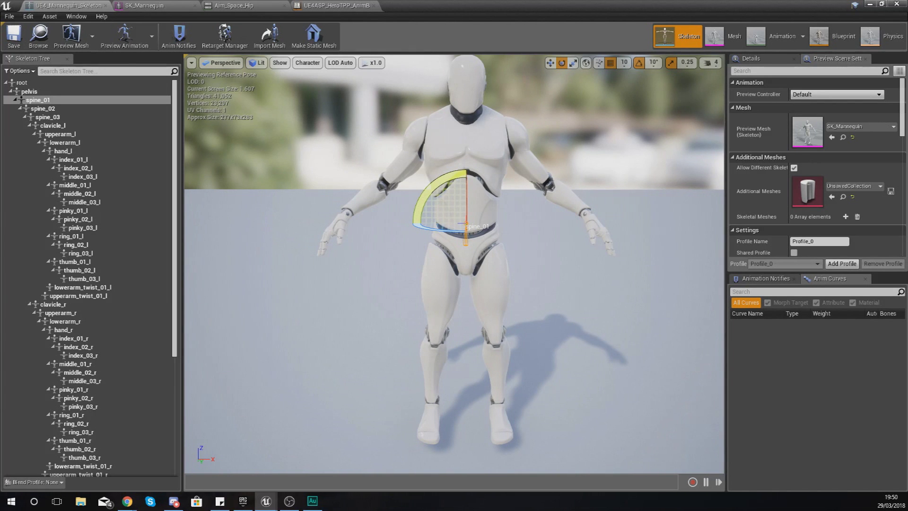
drag(489, 238, 502, 234)
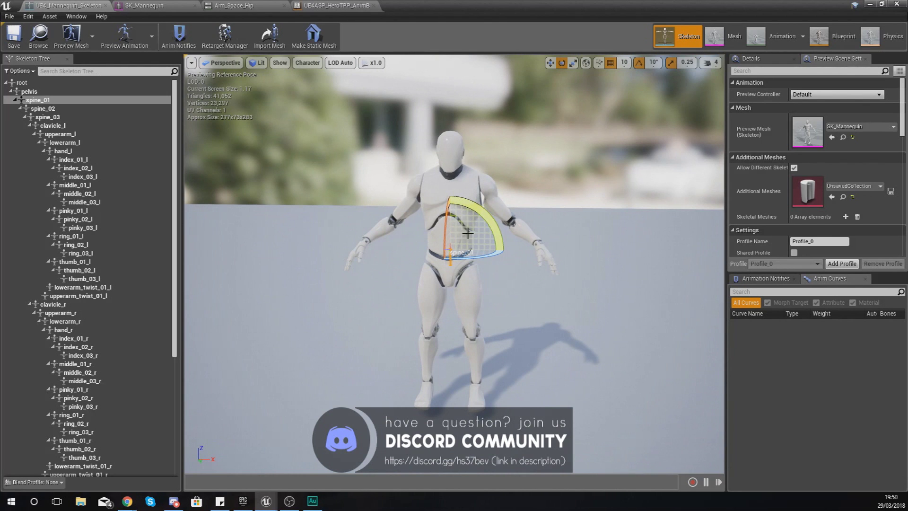
click(506, 225)
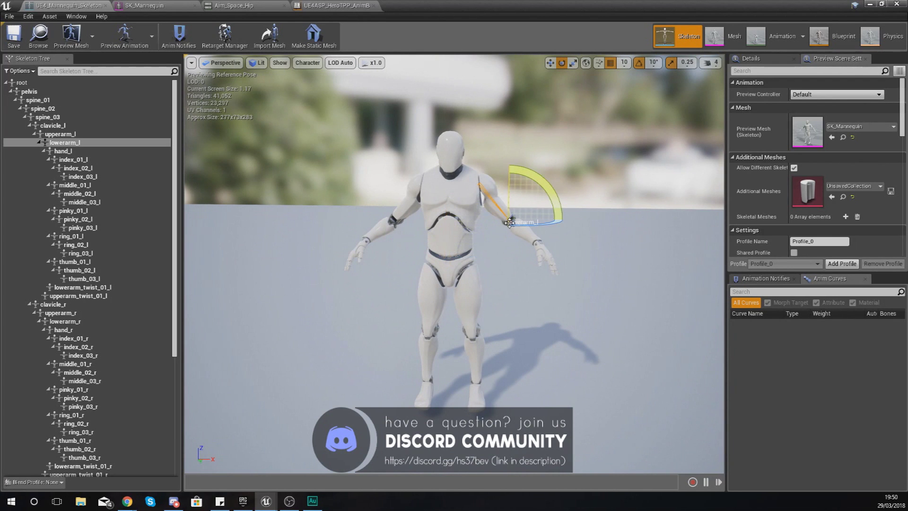
click(537, 241)
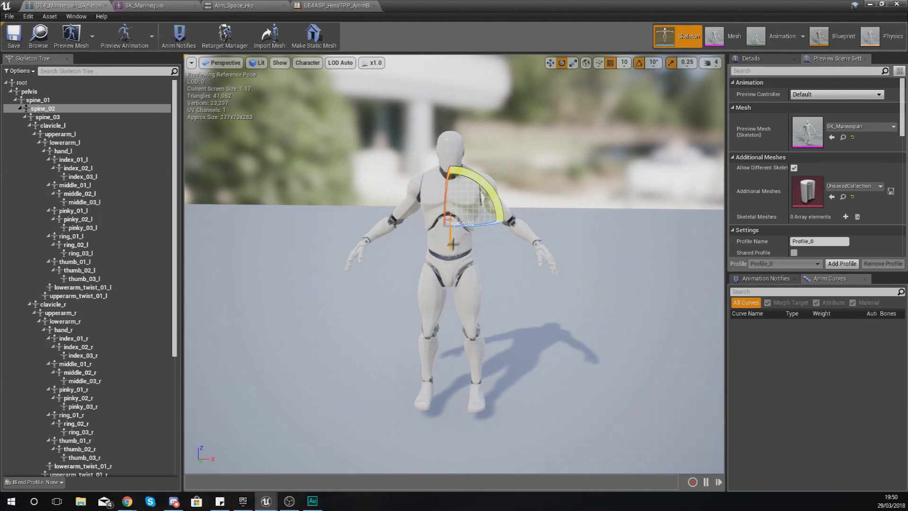
click(447, 262)
click(462, 300)
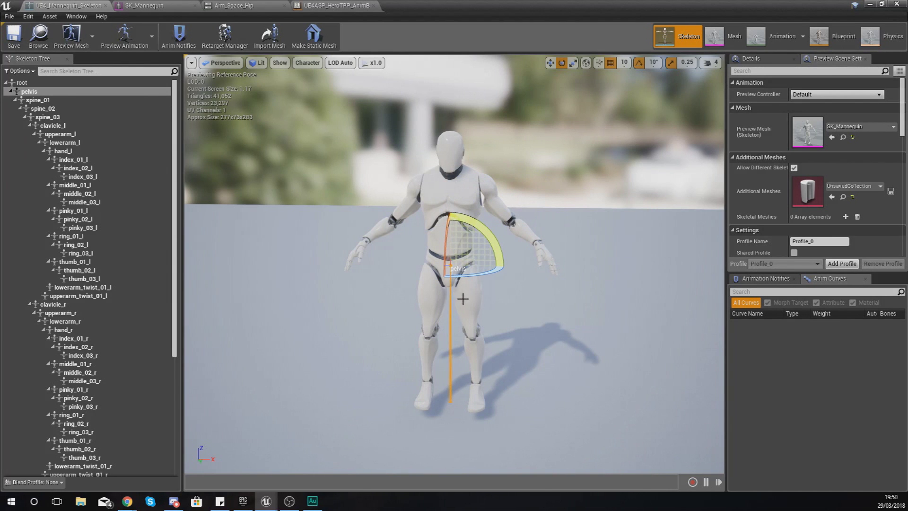
click(473, 301)
click(527, 235)
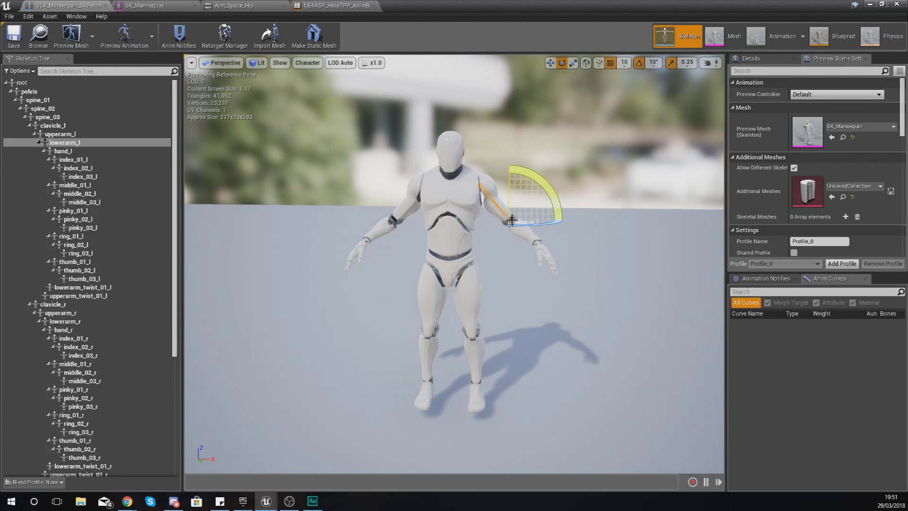
- Rotate lowerarm_l 30 degrees with the viewport gizmo, then select the root bone
drag(512, 220, 567, 208)
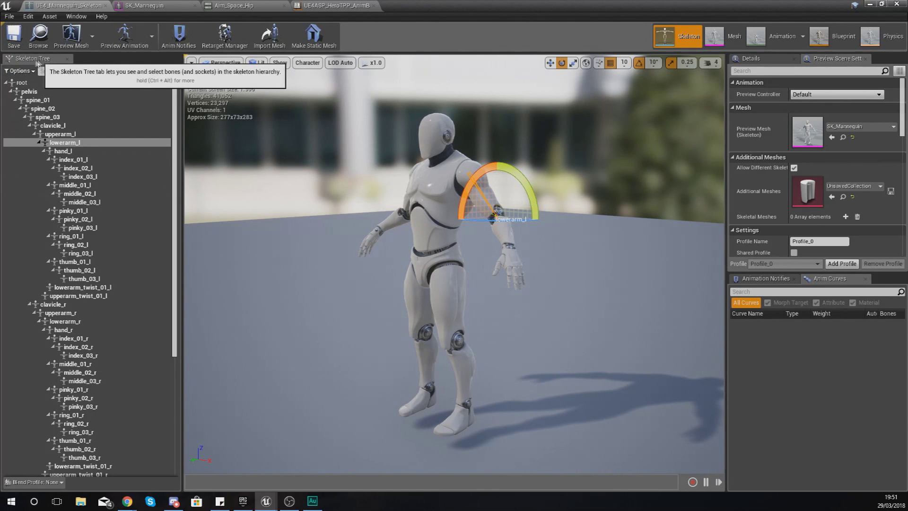
click(35, 84)
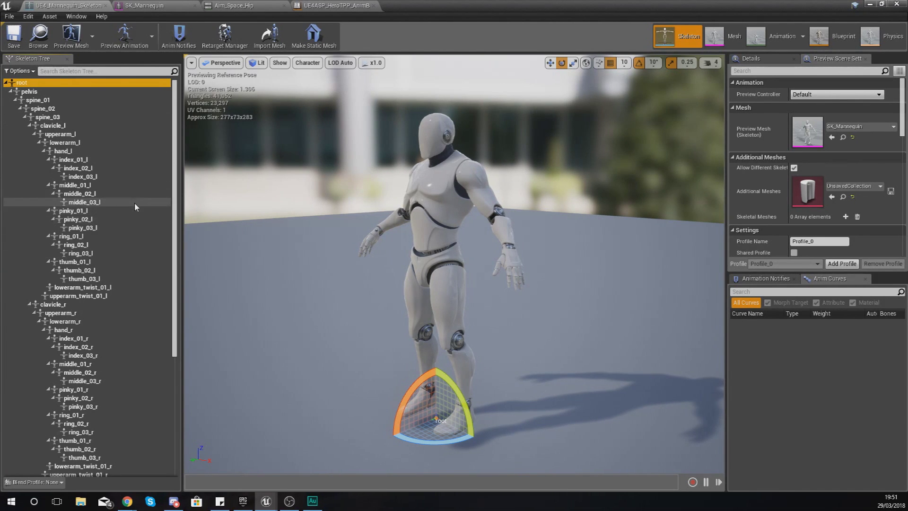
- Step through the spine and left arm bones, then twist spine_02 back to its original angle
click(86, 108)
click(83, 101)
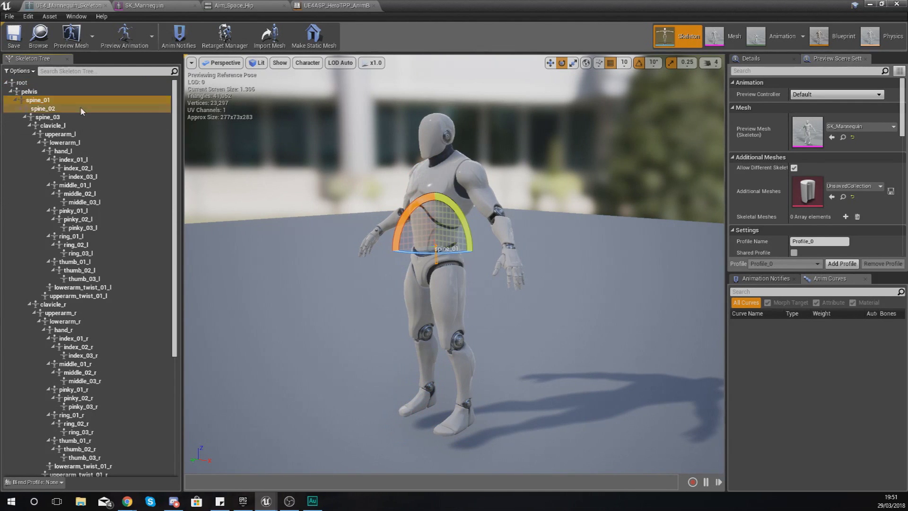
click(83, 117)
click(83, 125)
click(83, 134)
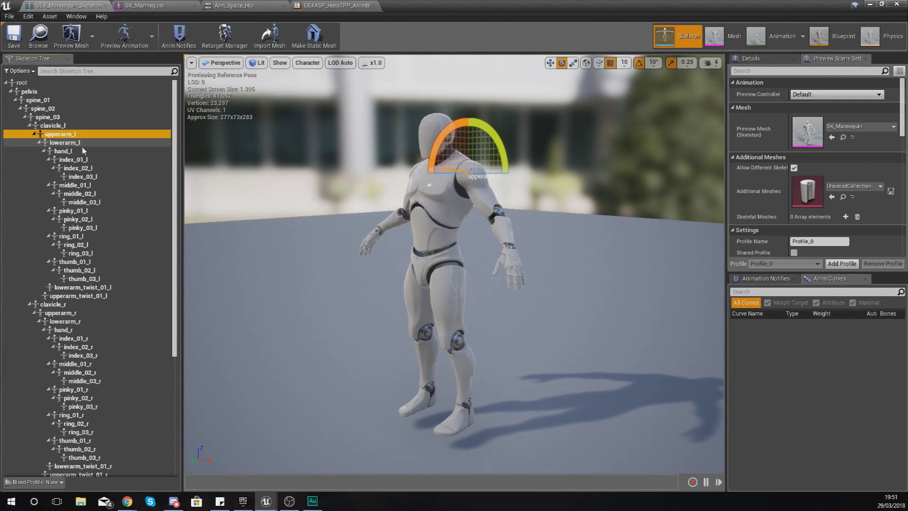
click(83, 144)
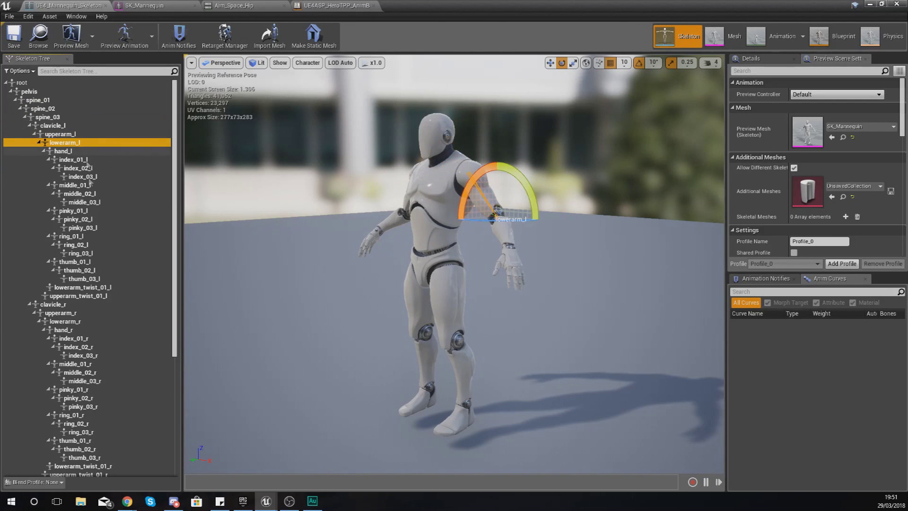
click(60, 108)
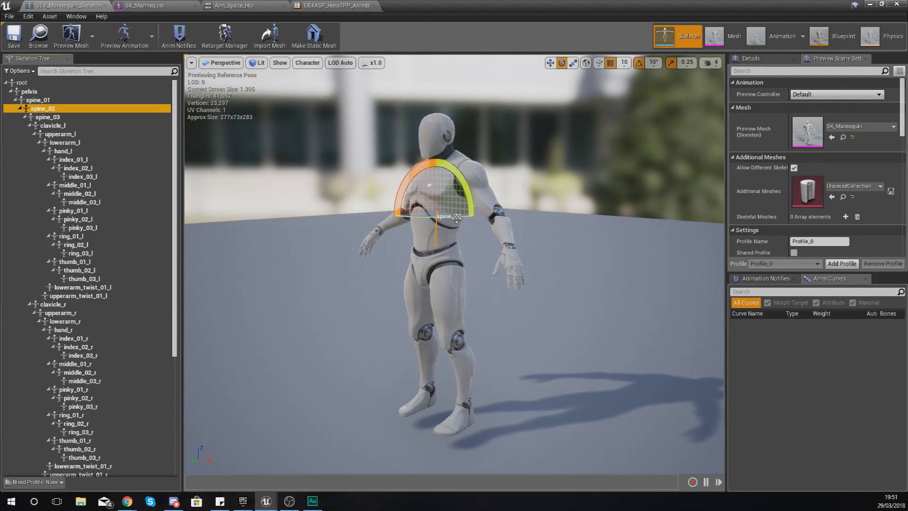
drag(457, 217, 475, 219)
mouse_move(475, 219)
right_down()
mouse_move(530, 227)
mouse_move(465, 222)
right_up()
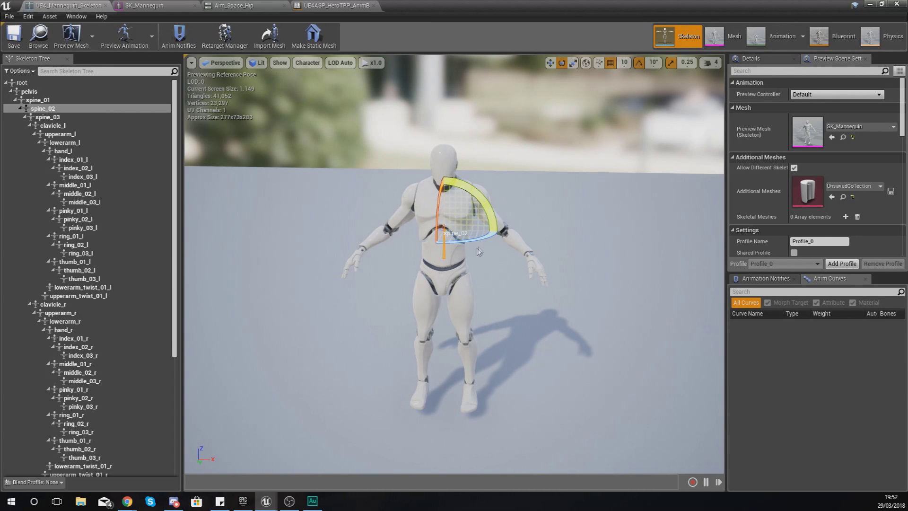
- Select lowerarm_l and rotate it down to -10 degrees with the gizmo arc
click(502, 230)
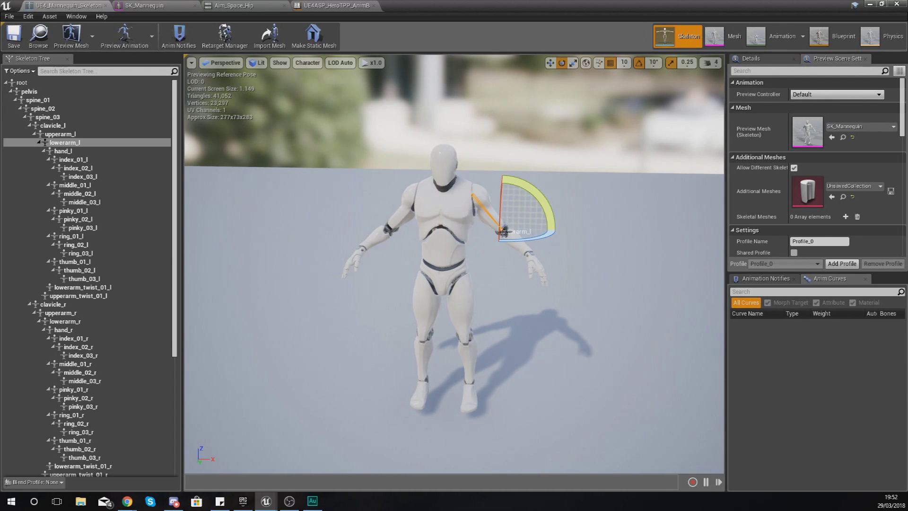
drag(547, 218, 553, 239)
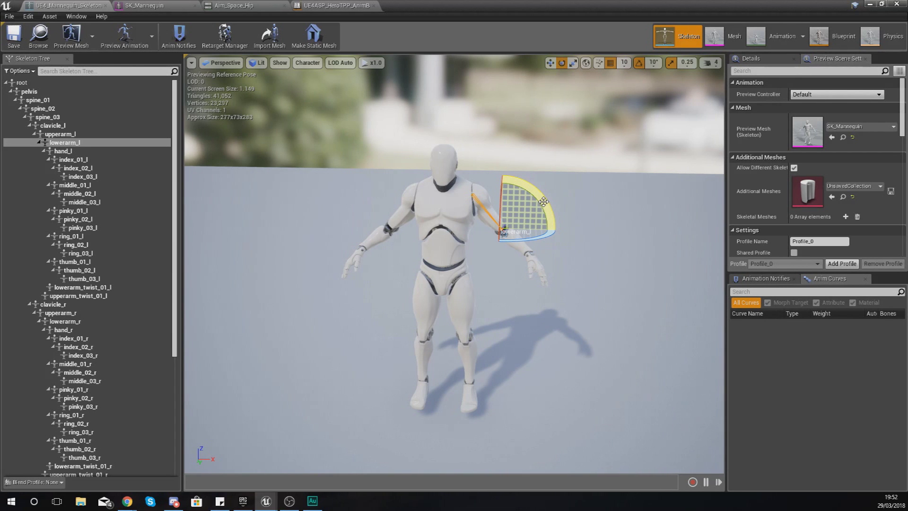
mouse_move(437, 267)
mouse_down()
mouse_move(454, 255)
mouse_move(468, 274)
mouse_move(438, 266)
mouse_up()
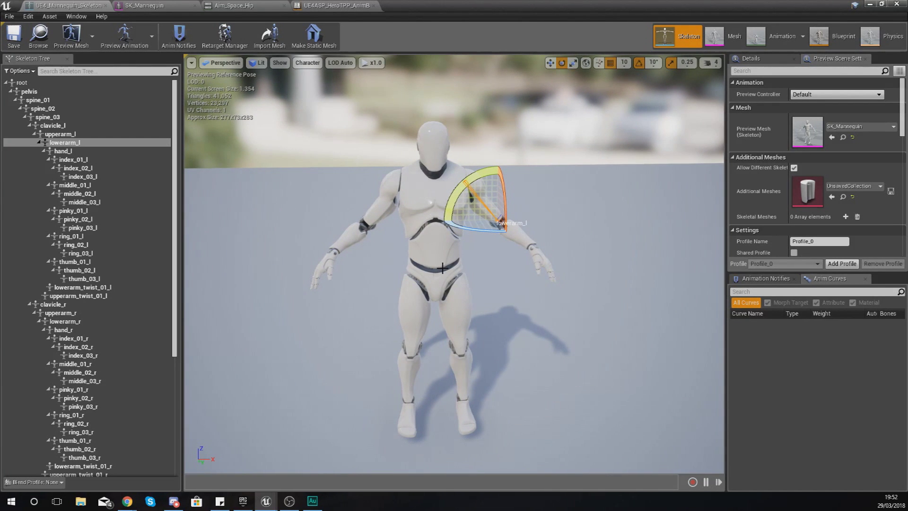